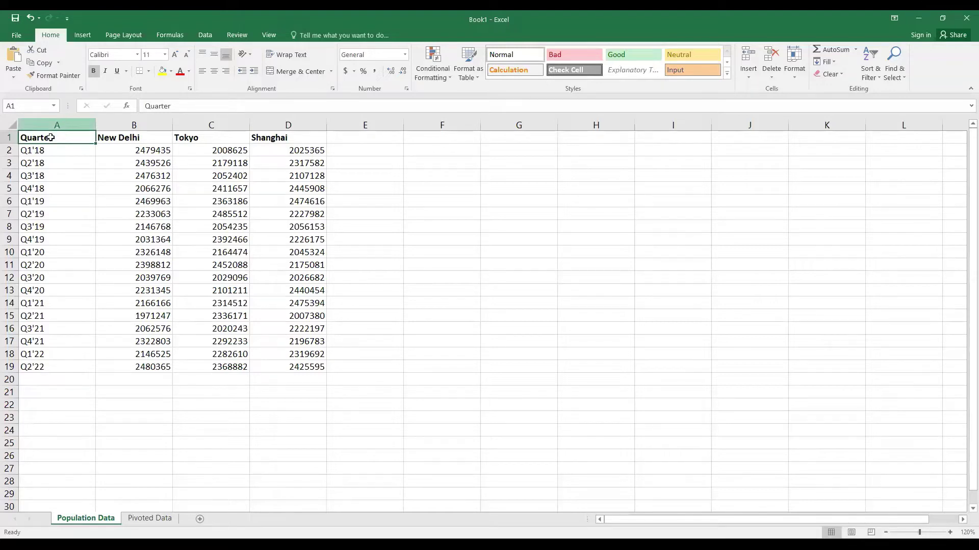
Step: Highlight the Quarter, New Delhi, Tokyo and Shanghai columns on the Population Data sheet
drag(50, 138, 52, 368)
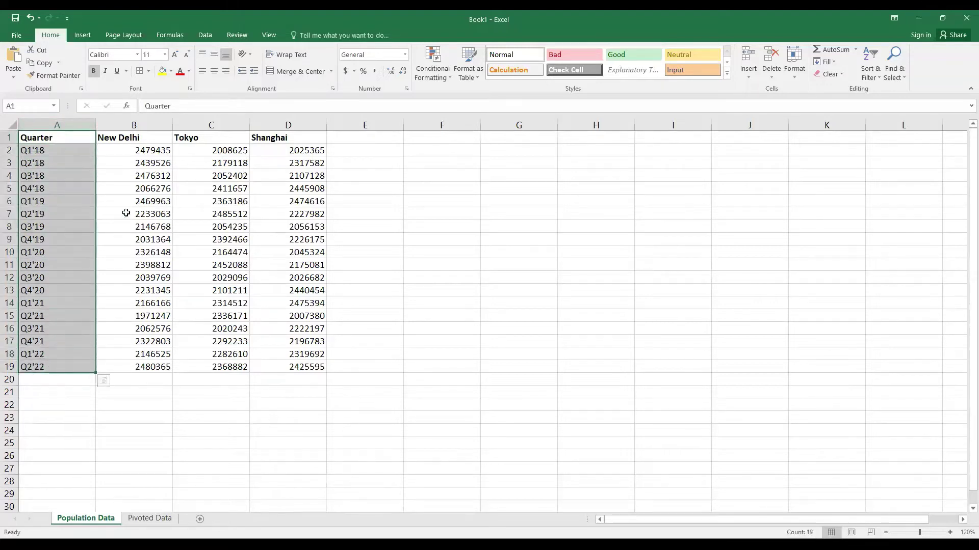
mouse_move(144, 140)
mouse_down()
mouse_move(151, 354)
mouse_move(180, 383)
mouse_up()
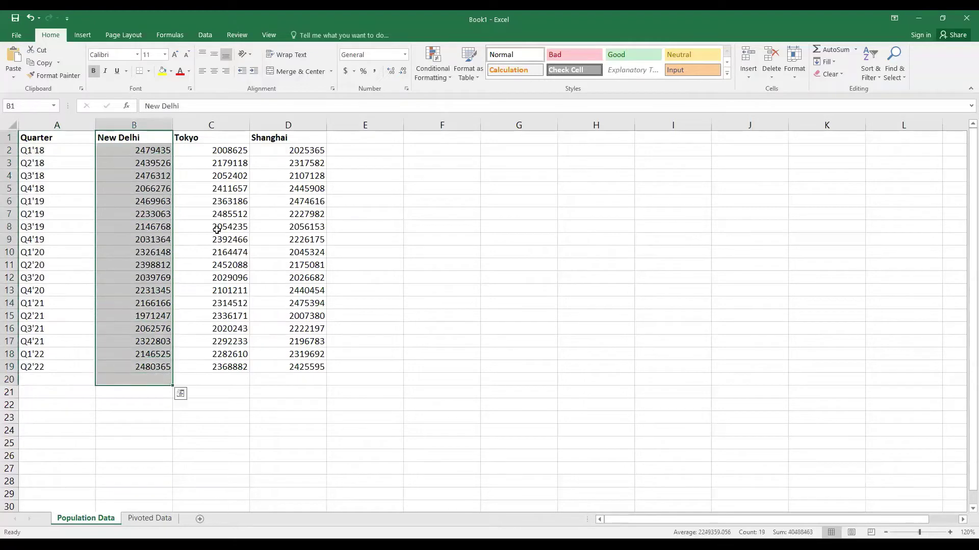
drag(236, 145, 230, 367)
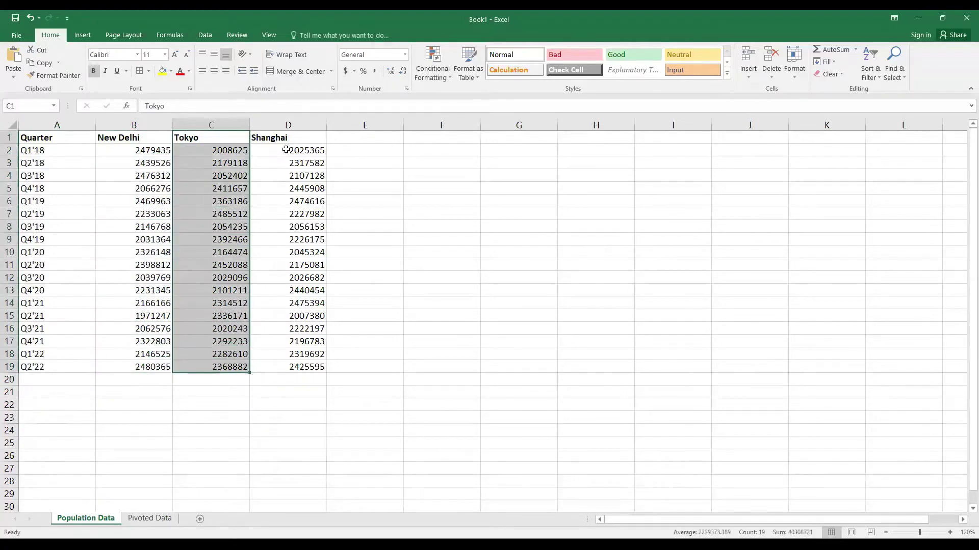
drag(288, 141, 291, 367)
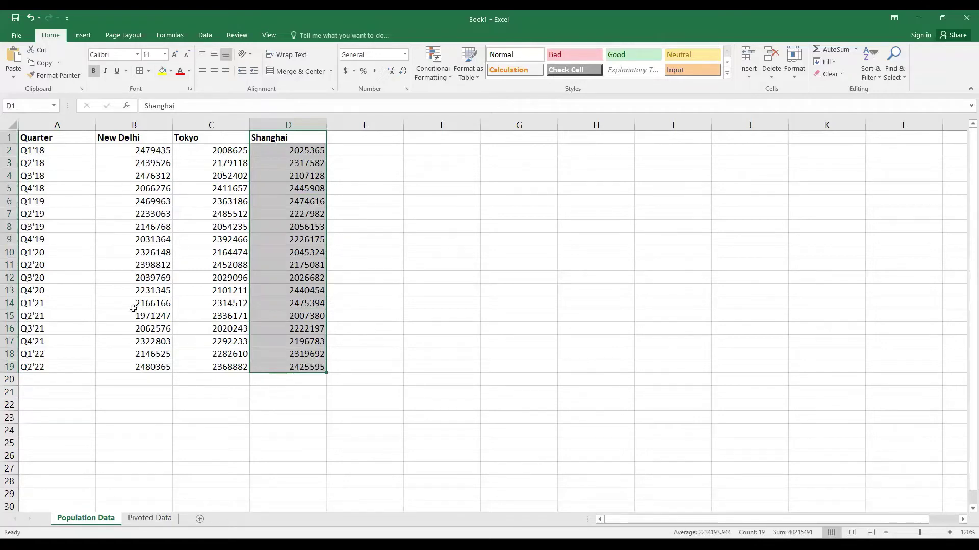
Step: On the Pivoted Data sheet, highlight the Quarter, City and Population columns
click(145, 519)
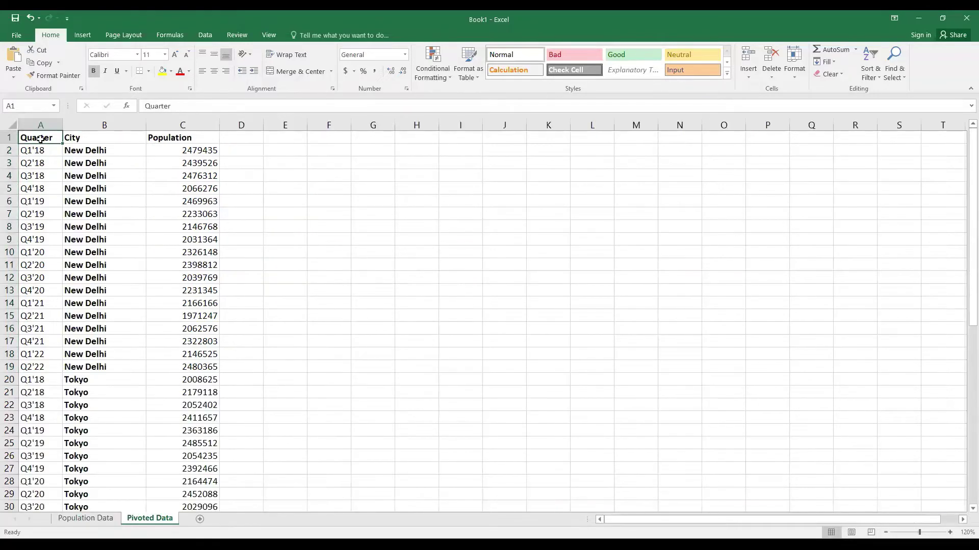
drag(40, 139, 15, 393)
drag(97, 141, 77, 475)
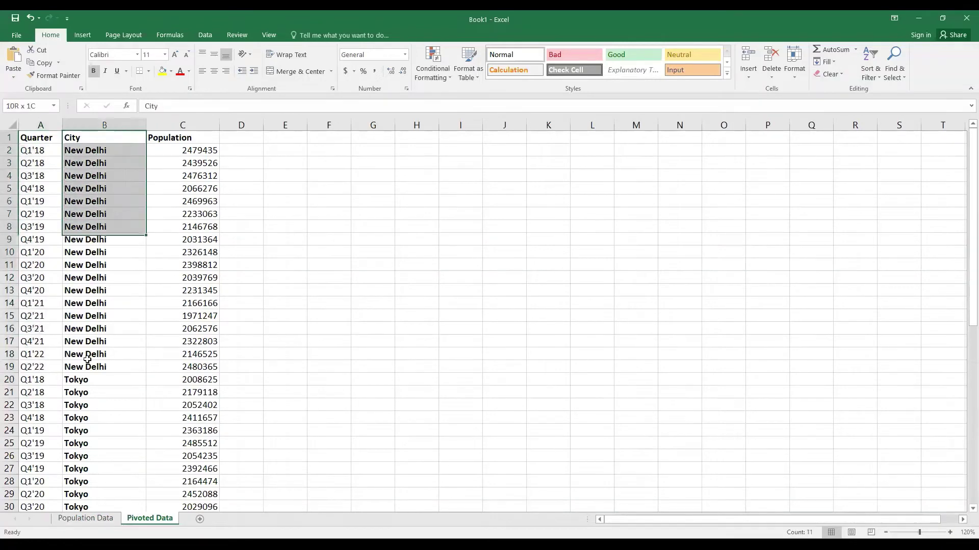
drag(192, 142, 190, 417)
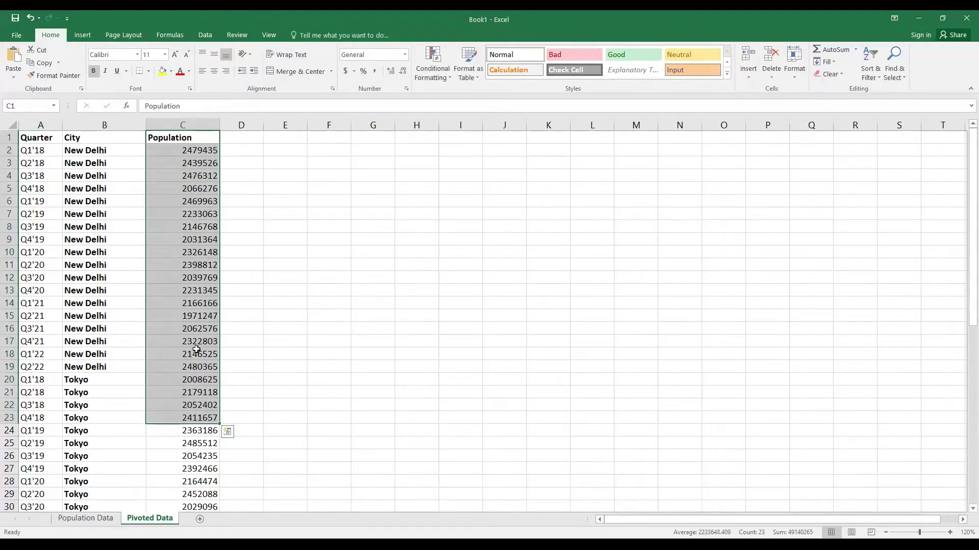
Step: Copy the whole Population Data table (A1:D19) and switch to Tableau
click(81, 519)
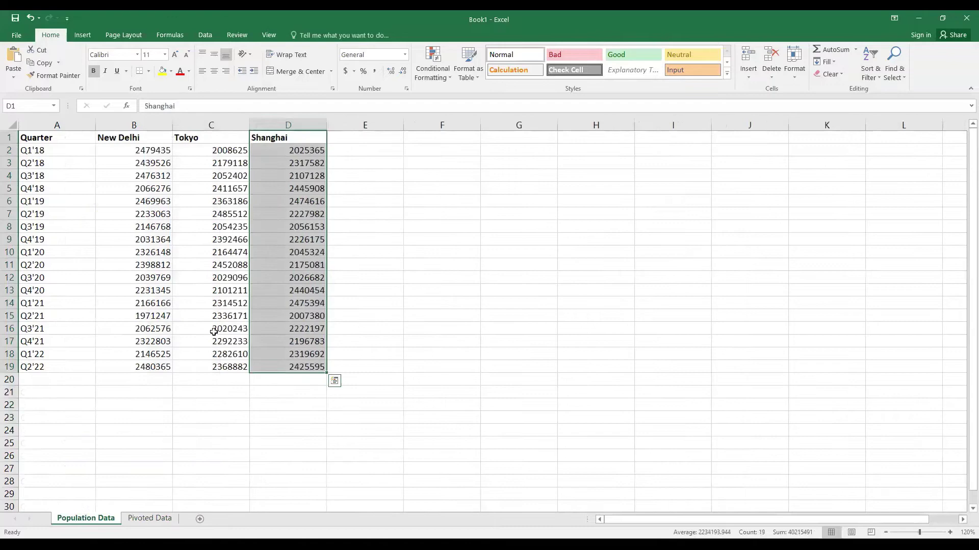
key(ctrl+Home)
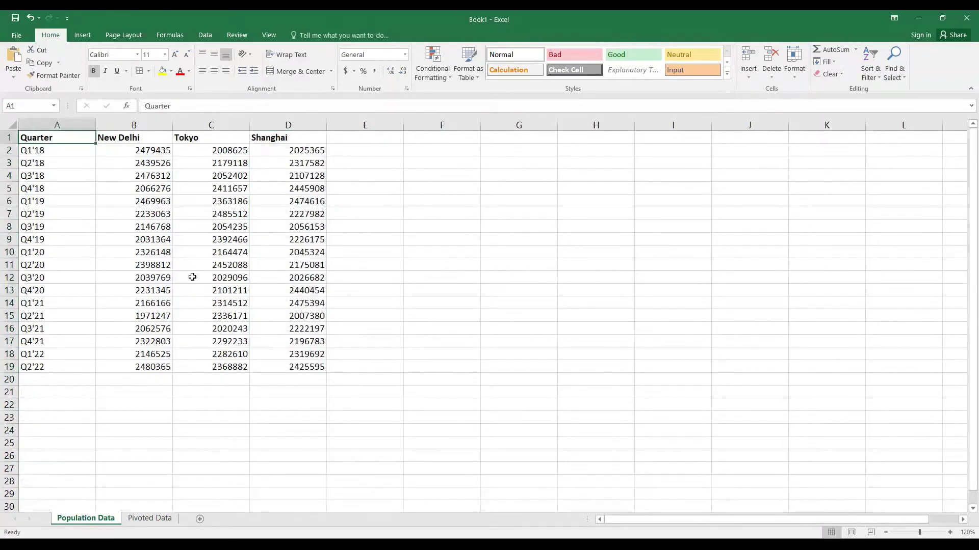
key(ctrl+a)
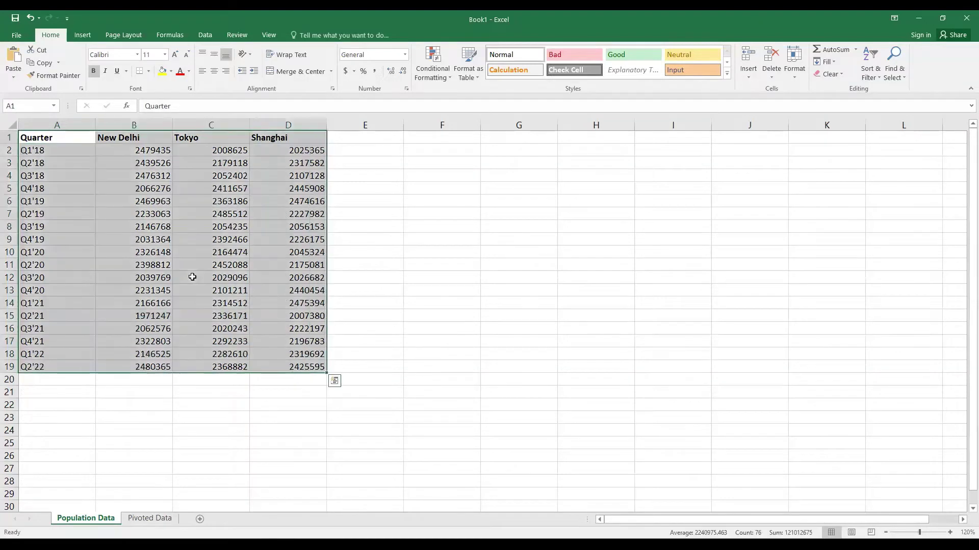
key(ctrl+c)
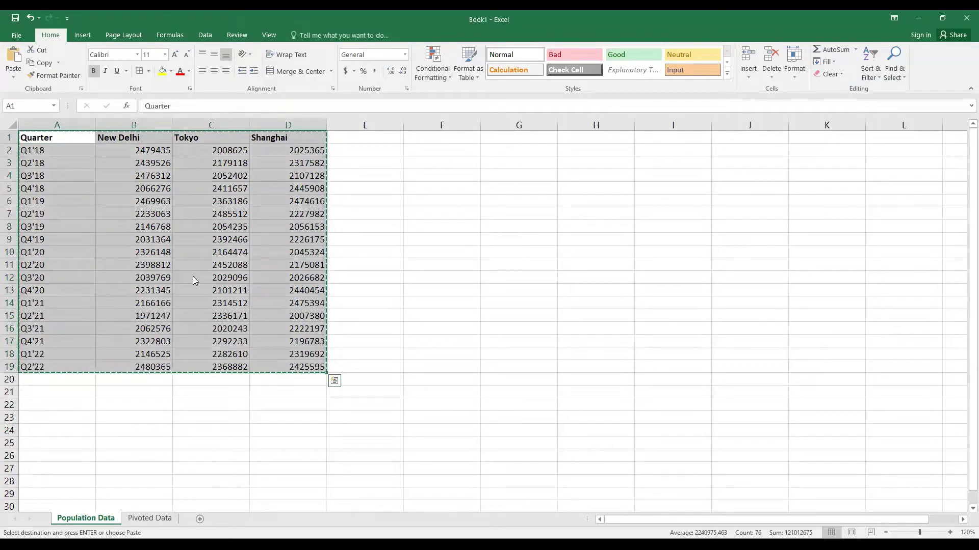
key(alt+Tab)
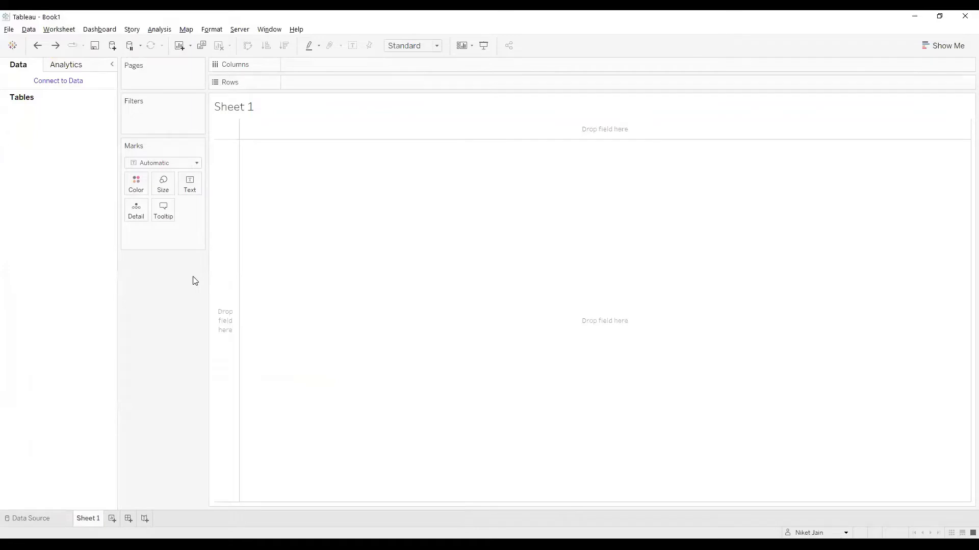
Step: Paste the copied population table into Sheet 1, then clear the sheet
key(ctrl+v)
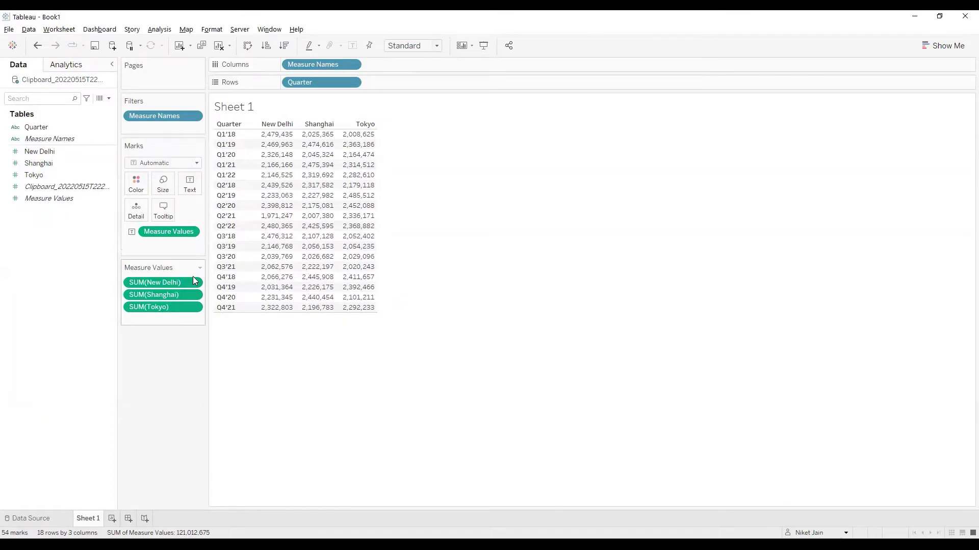
click(219, 46)
Step: On the Data Source page, enlarge the preview and select the New Delhi, Tokyo and Shanghai columns
click(46, 523)
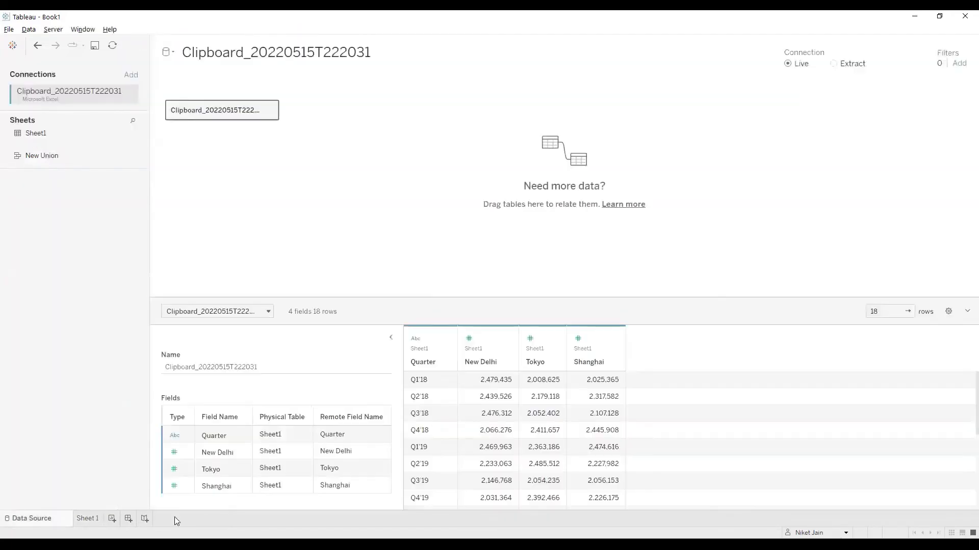
drag(662, 298, 704, 138)
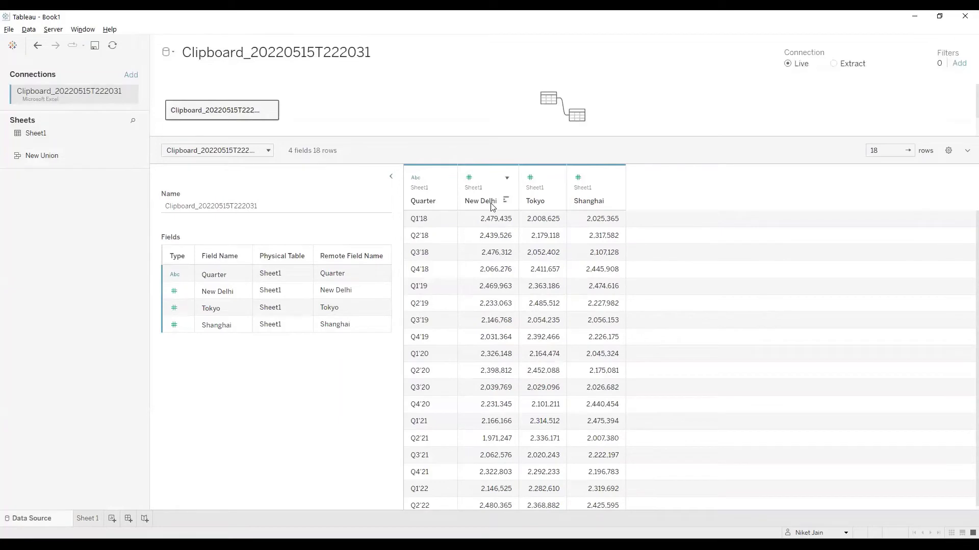
mouse_move(589, 362)
mouse_move(481, 362)
click(497, 195)
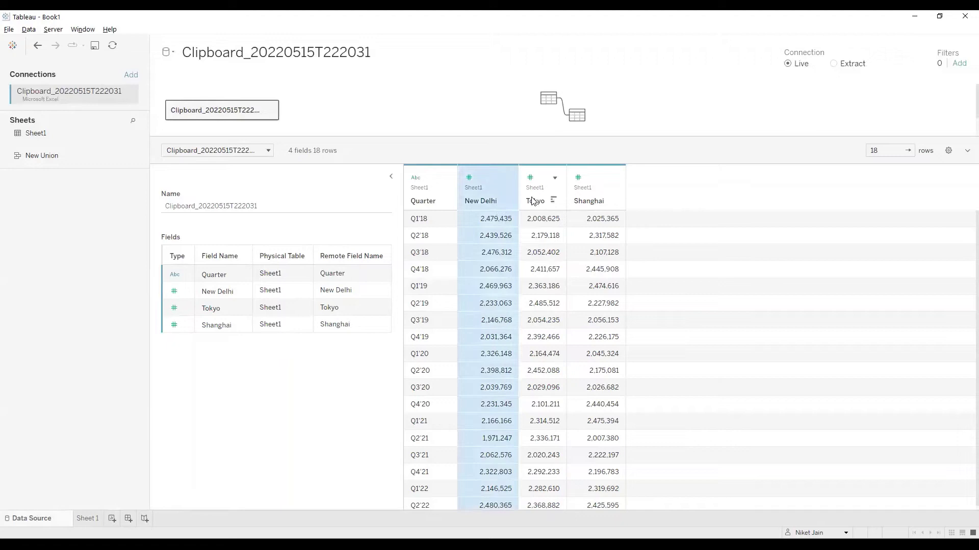
ctrl+click(536, 201)
ctrl+click(590, 200)
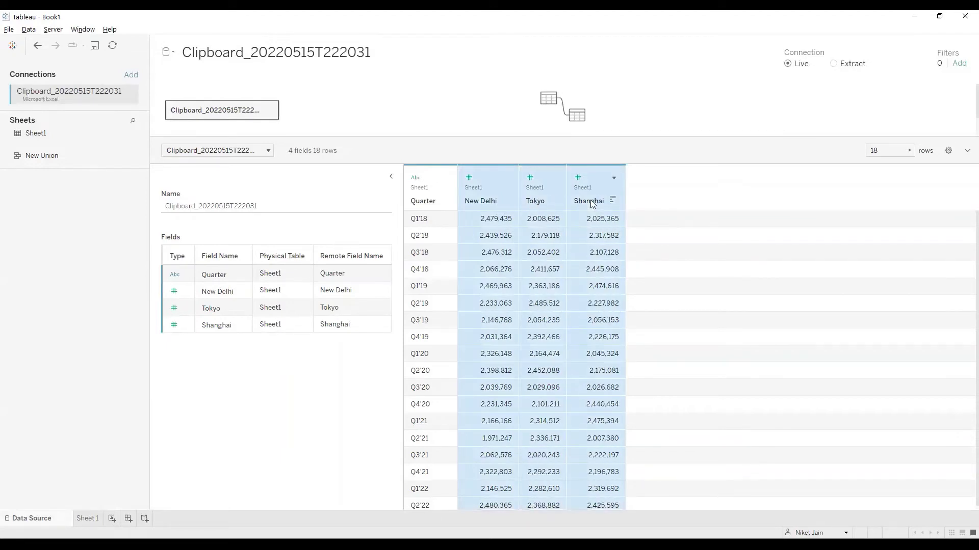
Step: Pivot the selected New Delhi, Tokyo and Shanghai columns into rows
click(614, 180)
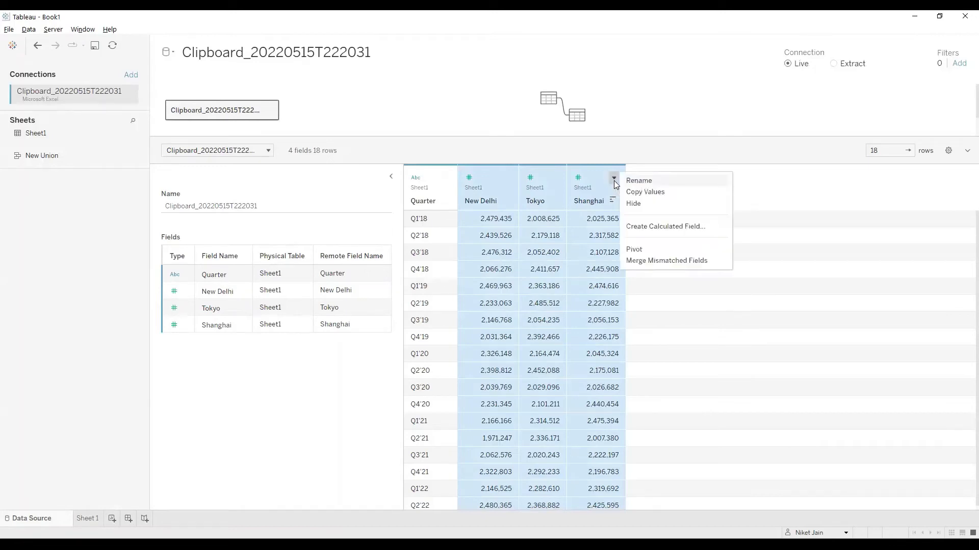
click(675, 250)
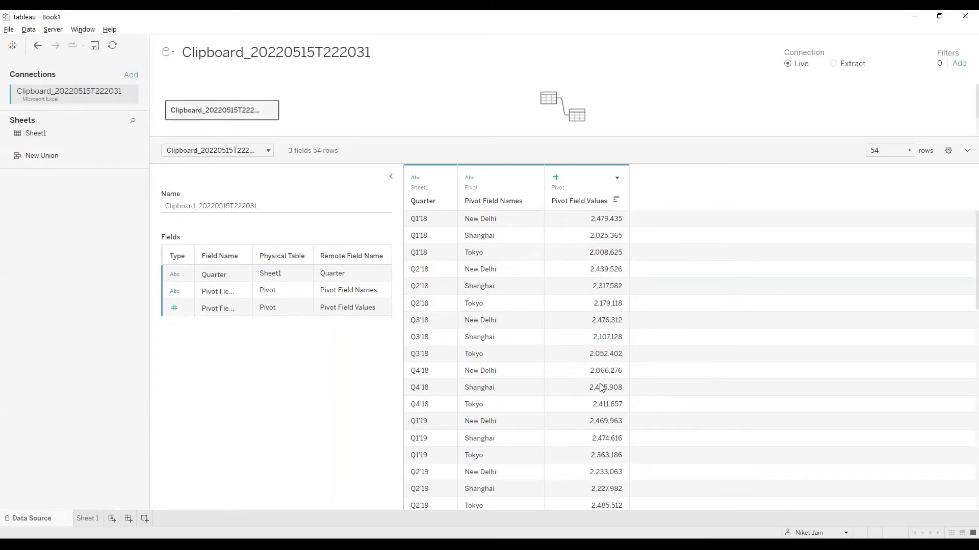
Step: In Sheet 1's Data pane, rename Pivot Field Names to Cities
mouse_move(606, 388)
click(89, 520)
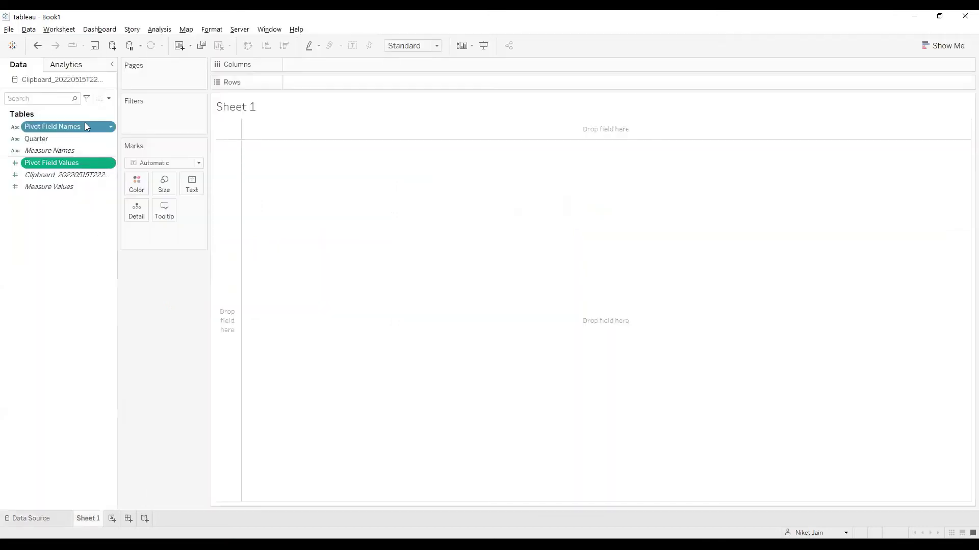
click(59, 268)
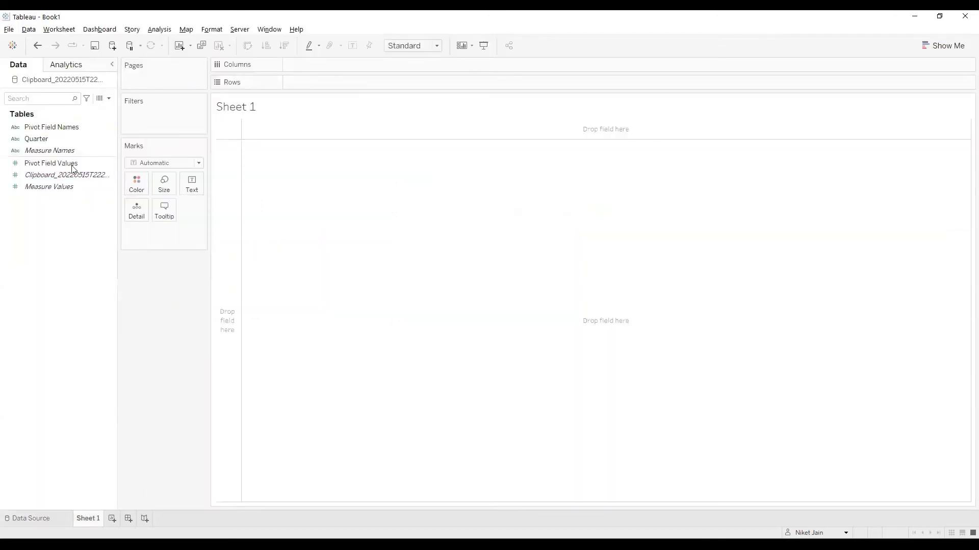
click(77, 129)
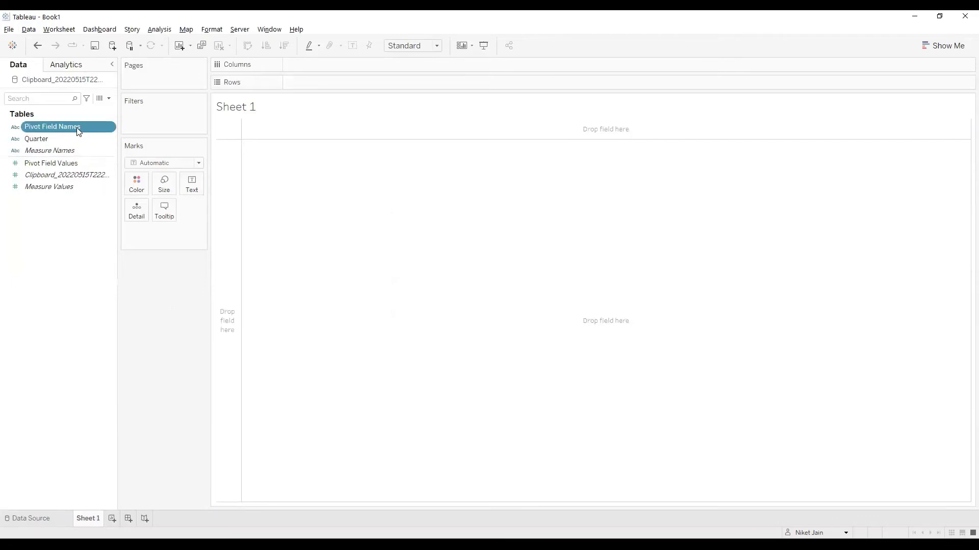
key(F2)
text(Cities)
key(Return)
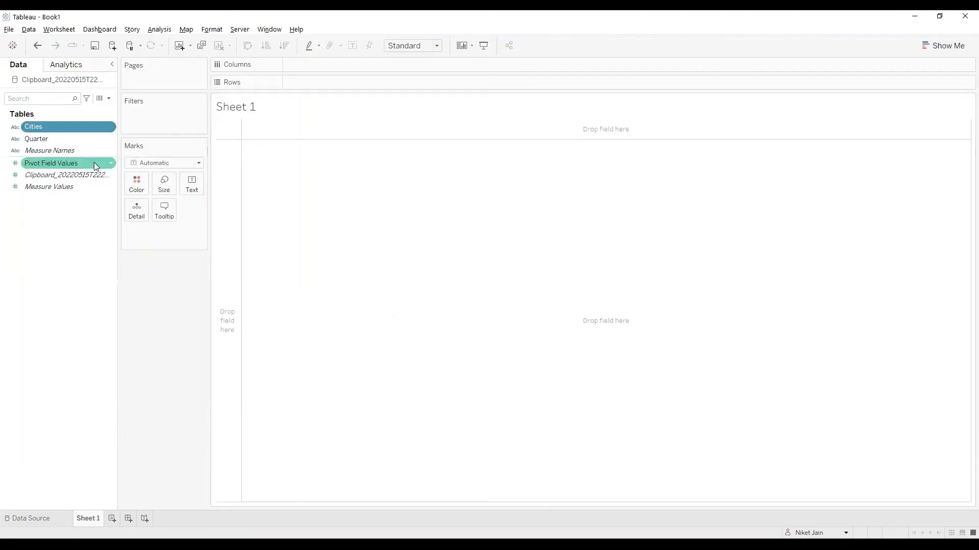
Step: Rename Pivot Field Values to Population
click(58, 162)
click(58, 163)
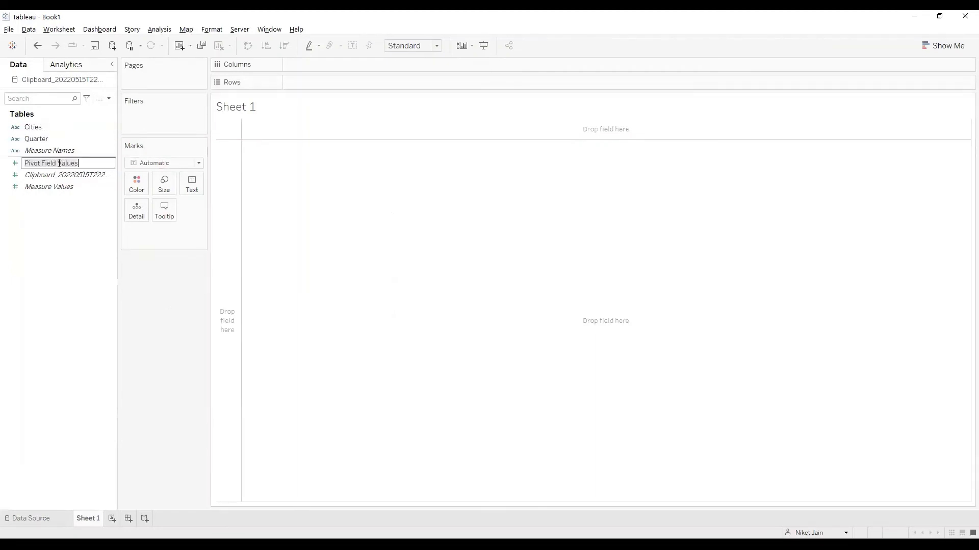
text(Po)
text(pulatio)
text(n)
key(Return)
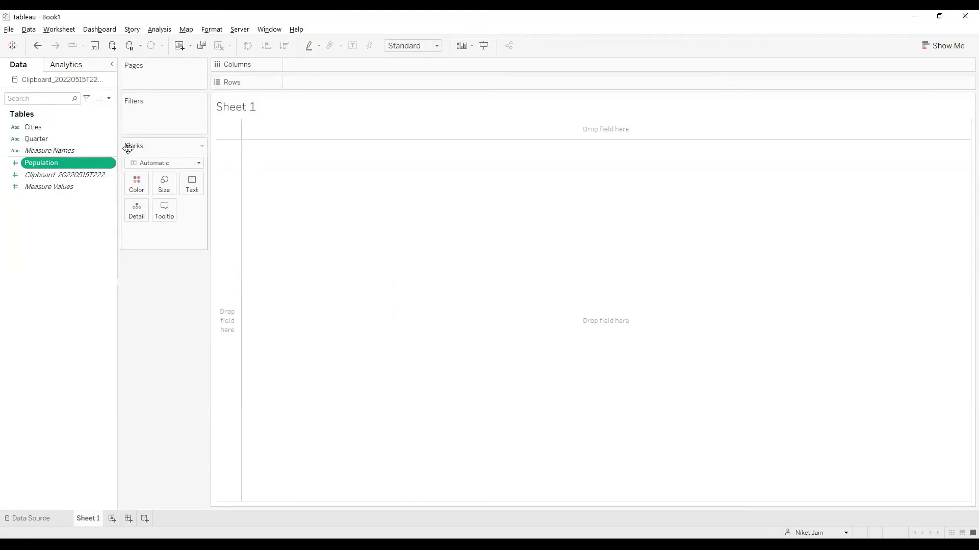
Step: Put Quarter and Cities on Rows and add Population to the view
click(86, 138)
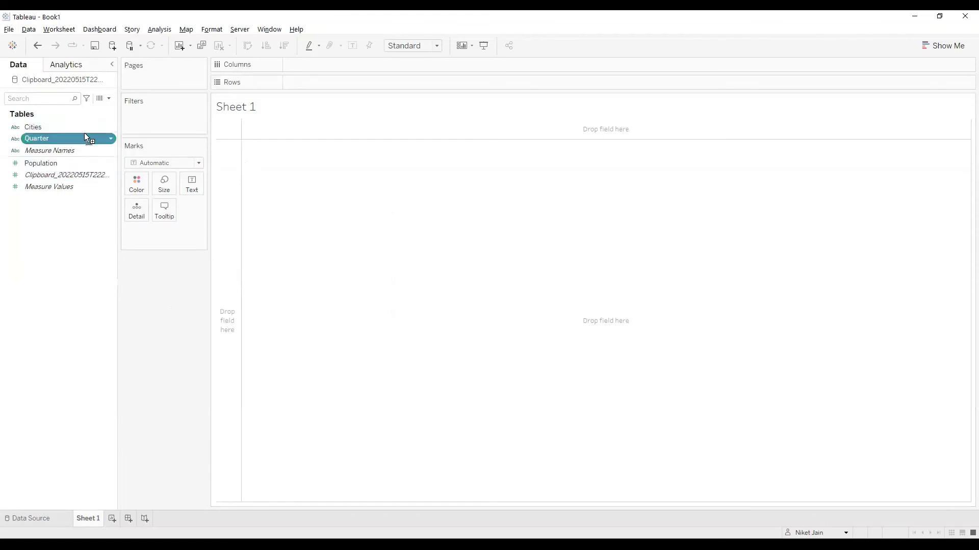
drag(84, 137, 295, 82)
drag(35, 127, 402, 86)
click(38, 166)
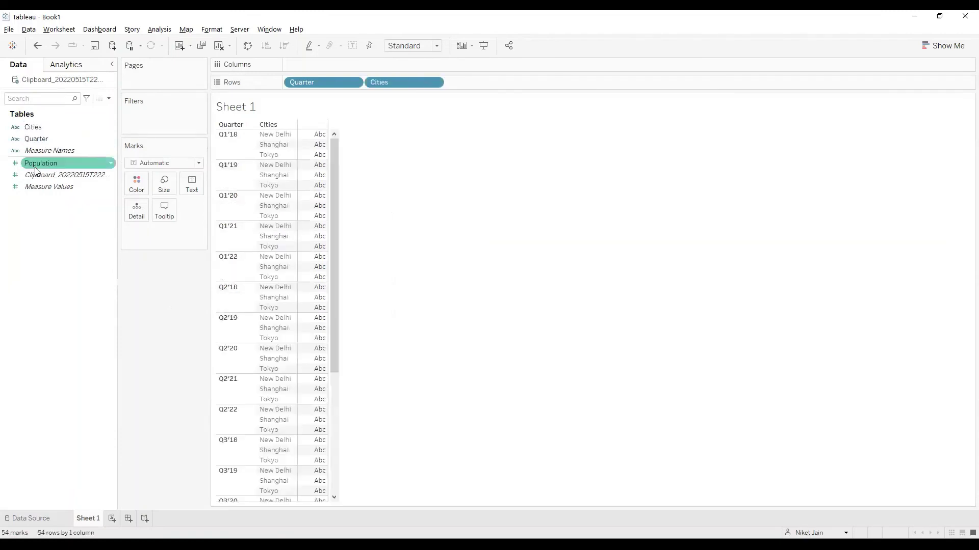
drag(45, 172, 515, 271)
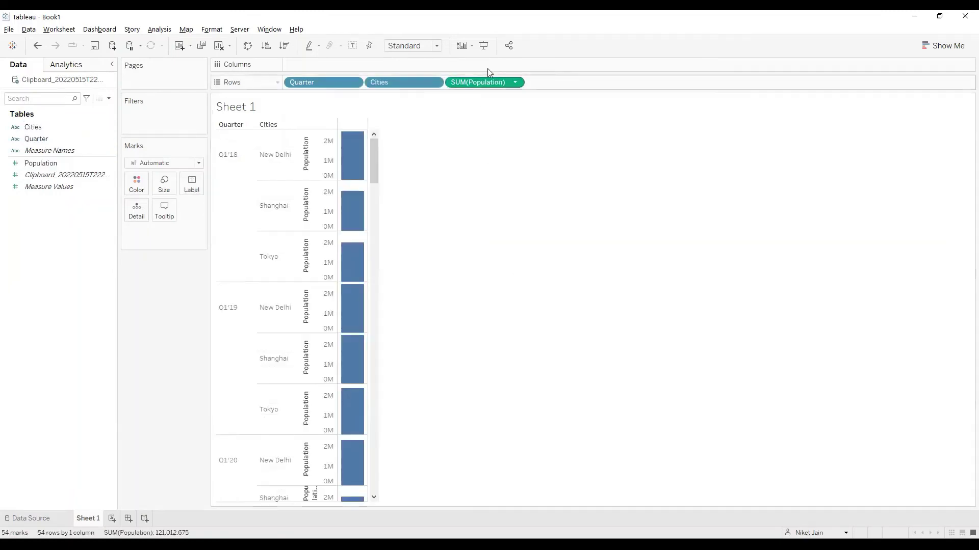
Step: Turn the view into a text table with Quarter placed before Cities
click(947, 47)
click(884, 76)
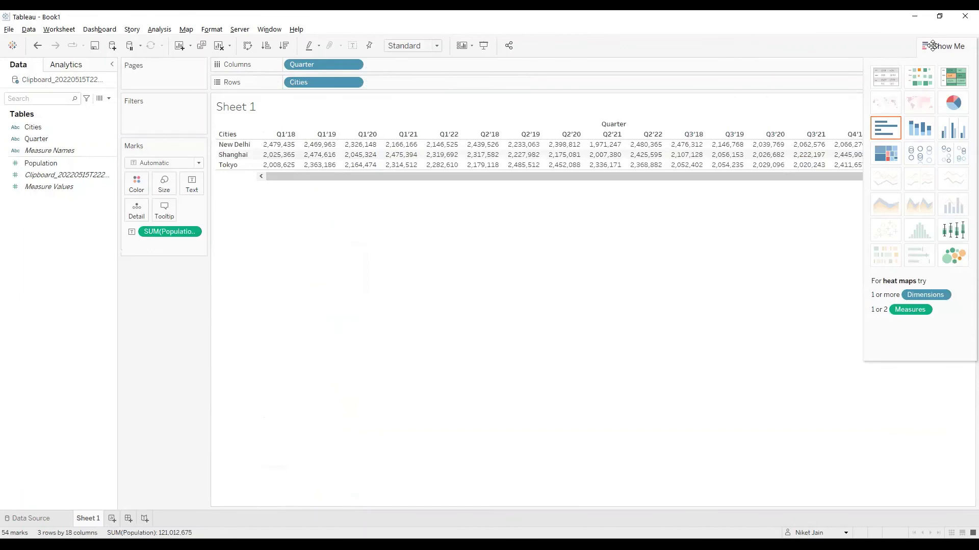
click(933, 44)
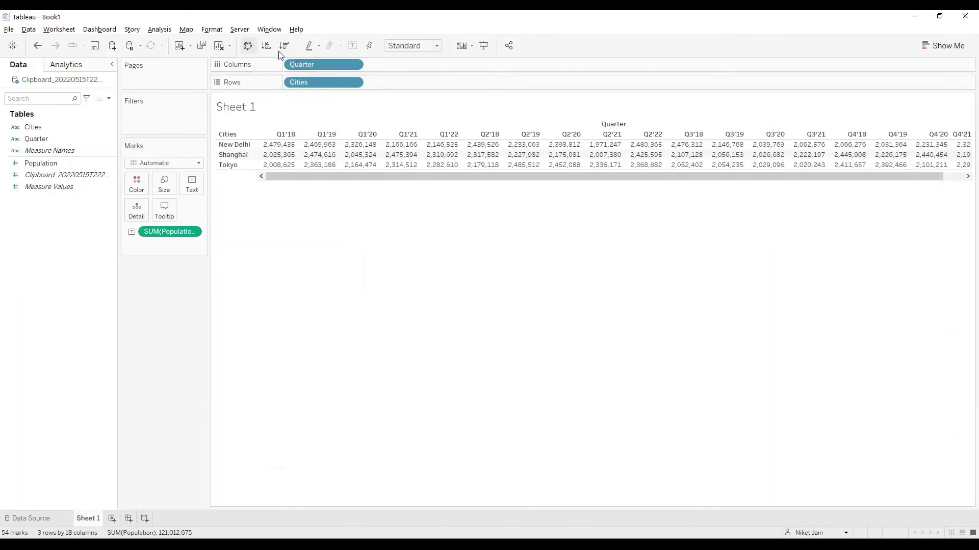
drag(321, 65, 283, 87)
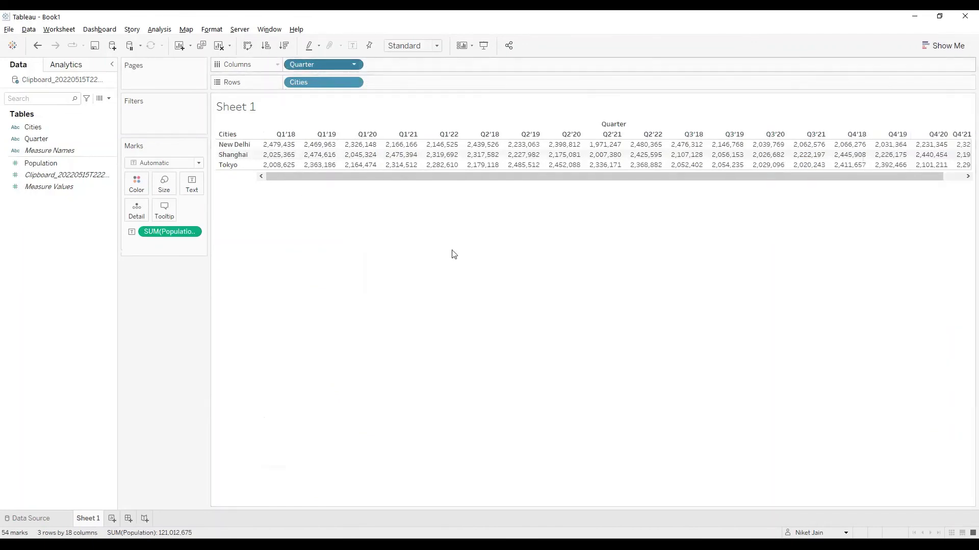